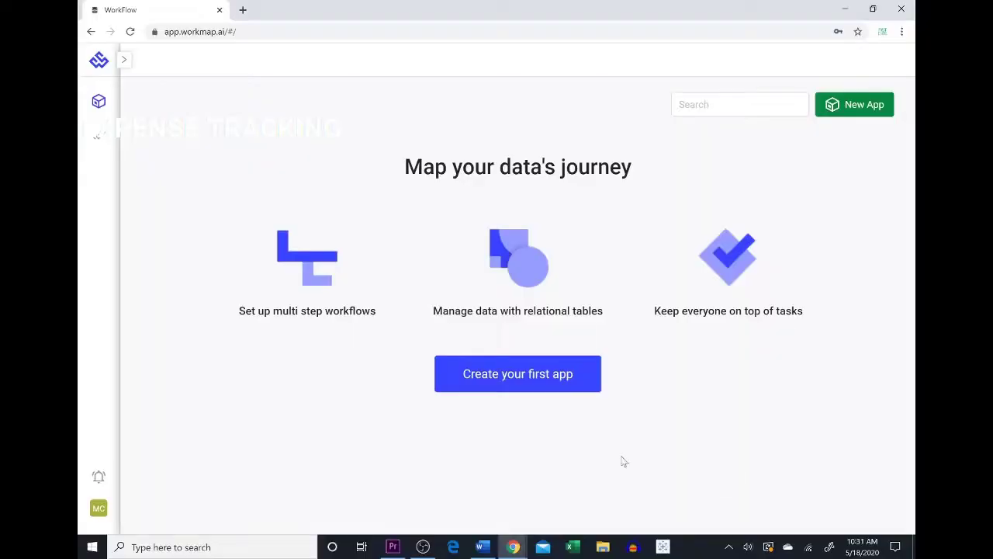
- Start creating the first app from the WorkMap home page
{"action": "left_click", "coordinate": [520, 376]}
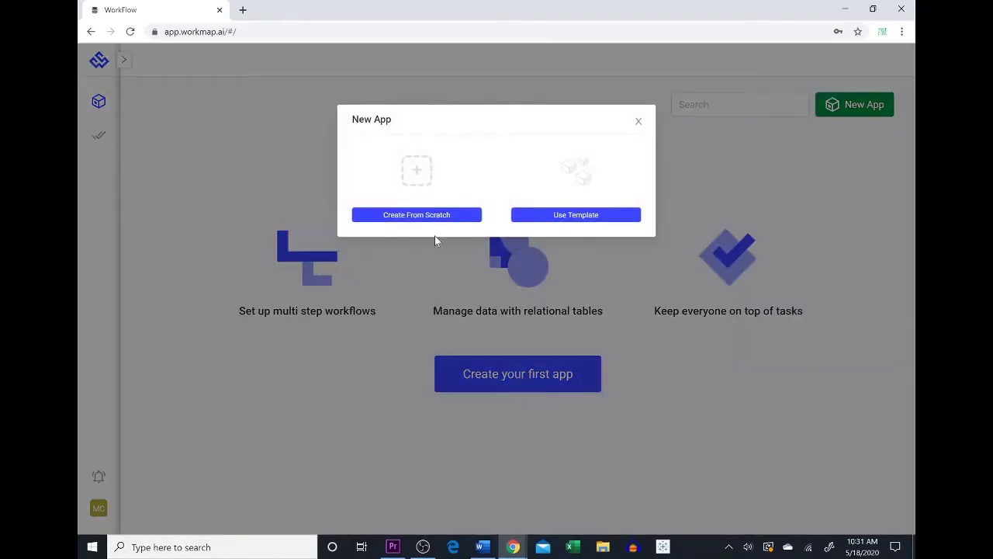
- Create a new app from scratch titled 'Expenses'
{"action": "left_click", "coordinate": [448, 217]}
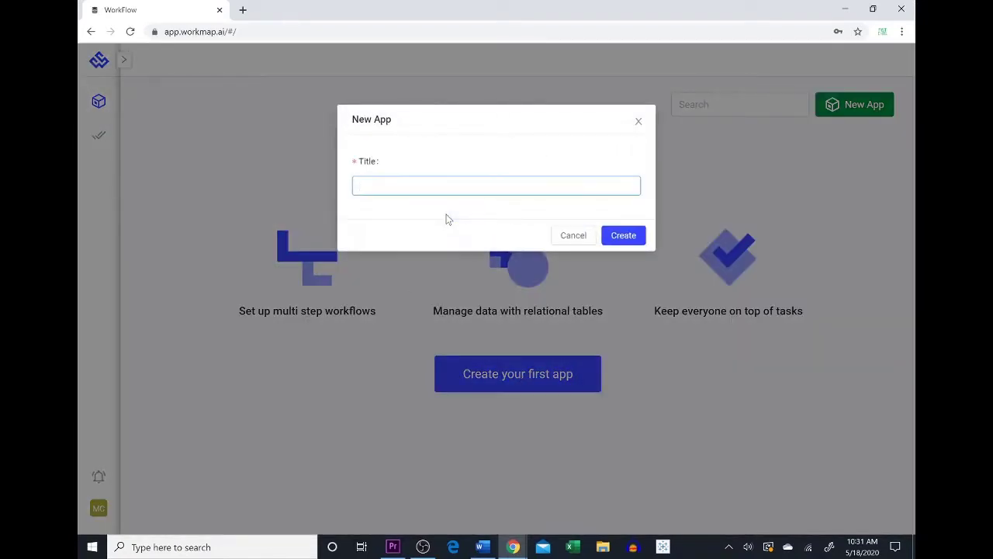
{"action": "type", "text": "Expenses"}
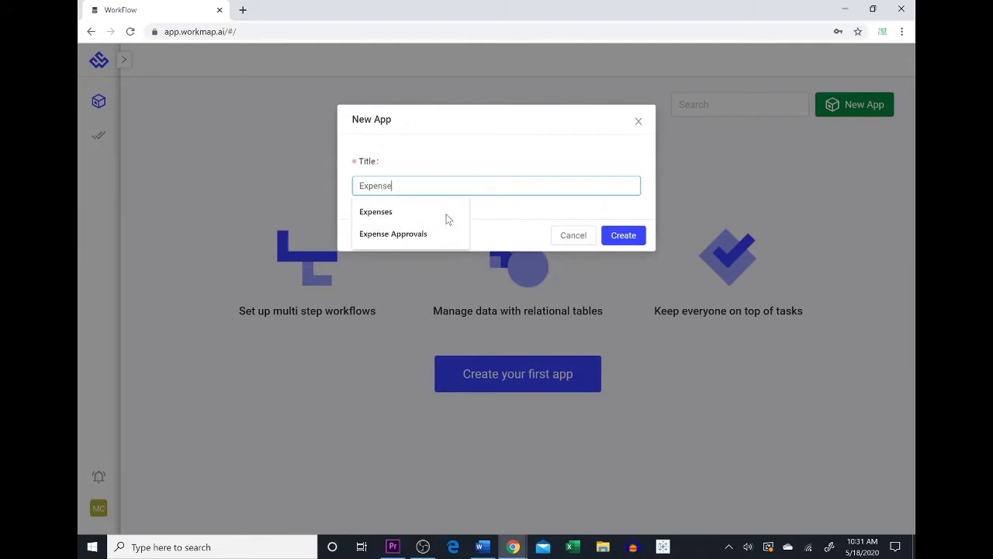
{"action": "left_click", "coordinate": [623, 235]}
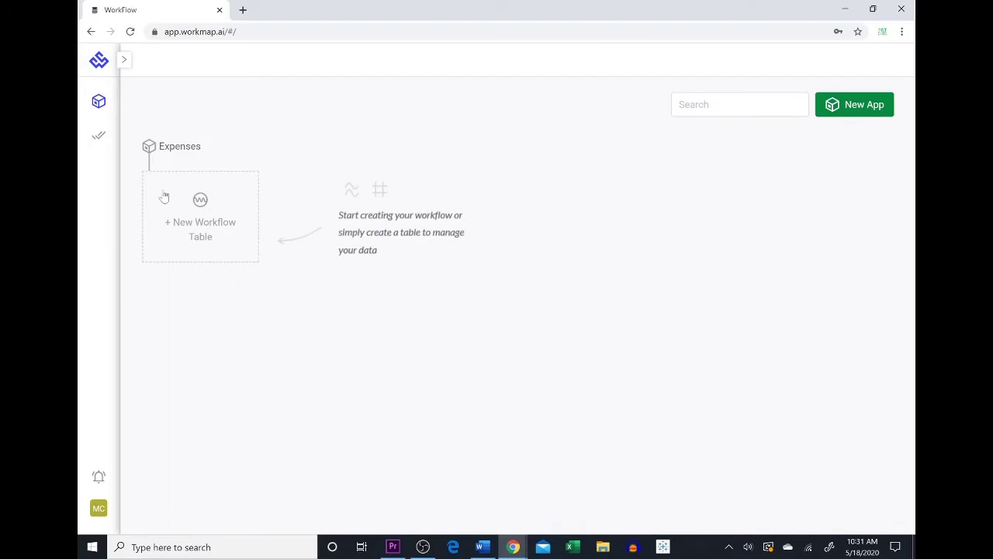
- Add a new workflow table from scratch titled 'Expense Approvals'
{"action": "left_click", "coordinate": [221, 230]}
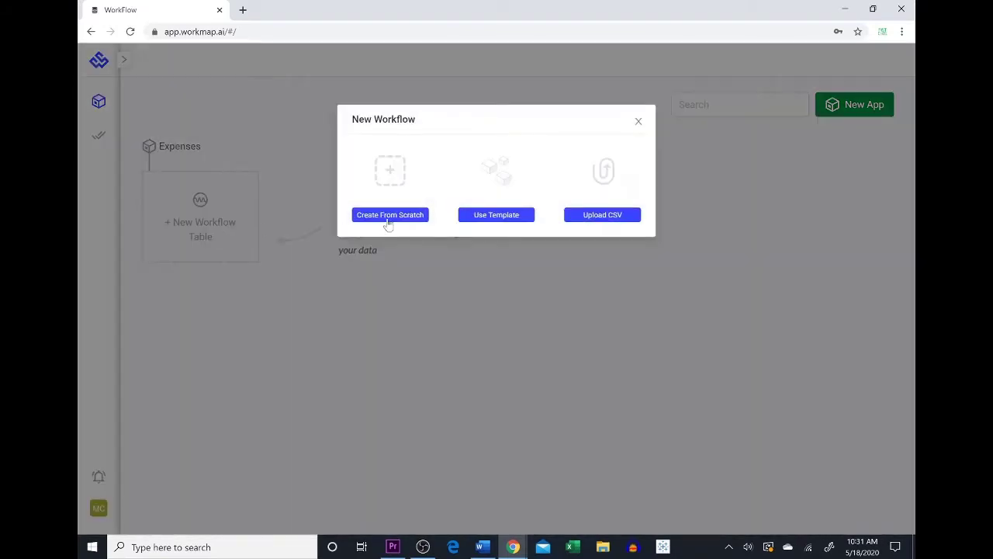
{"action": "left_click", "coordinate": [390, 218]}
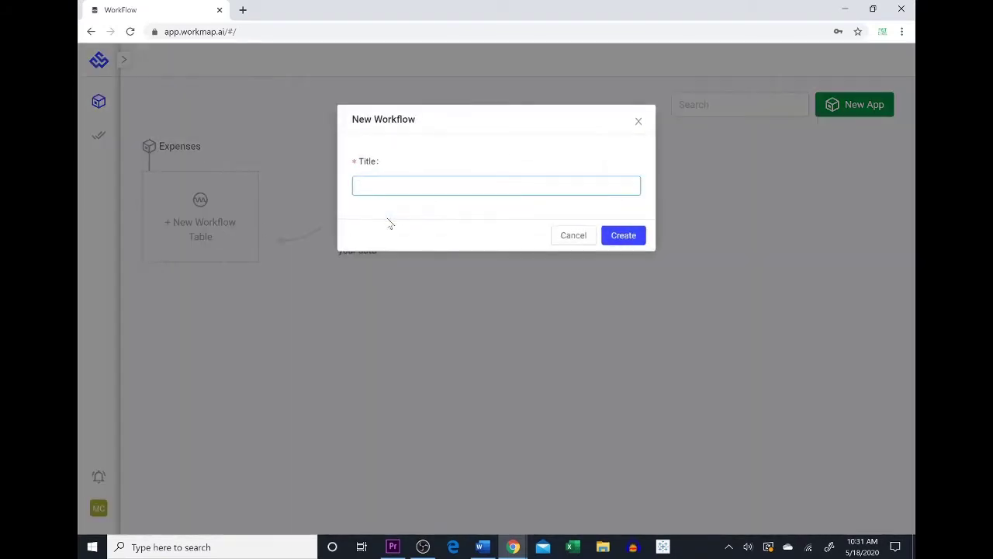
{"action": "type", "text": "Expense Approvals"}
{"action": "left_click", "coordinate": [634, 240]}
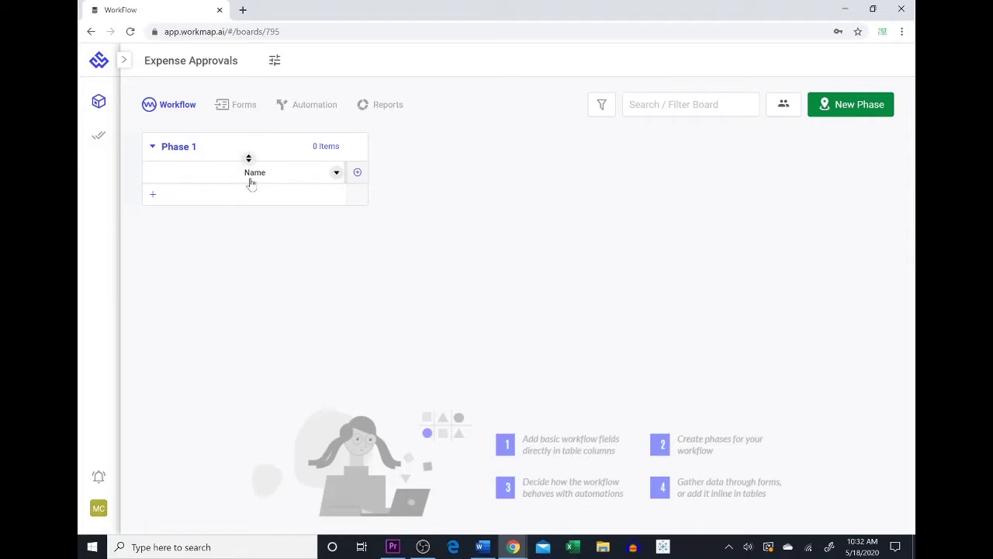
- Add a Text column named 'Description' to the Phase 1 table
{"action": "left_click", "coordinate": [358, 174]}
{"action": "left_click", "coordinate": [346, 205]}
{"action": "left_click", "coordinate": [393, 174]}
{"action": "double_click", "coordinate": [393, 172]}
{"action": "key", "text": "BackSpace"}
{"action": "type", "text": "Descri"}
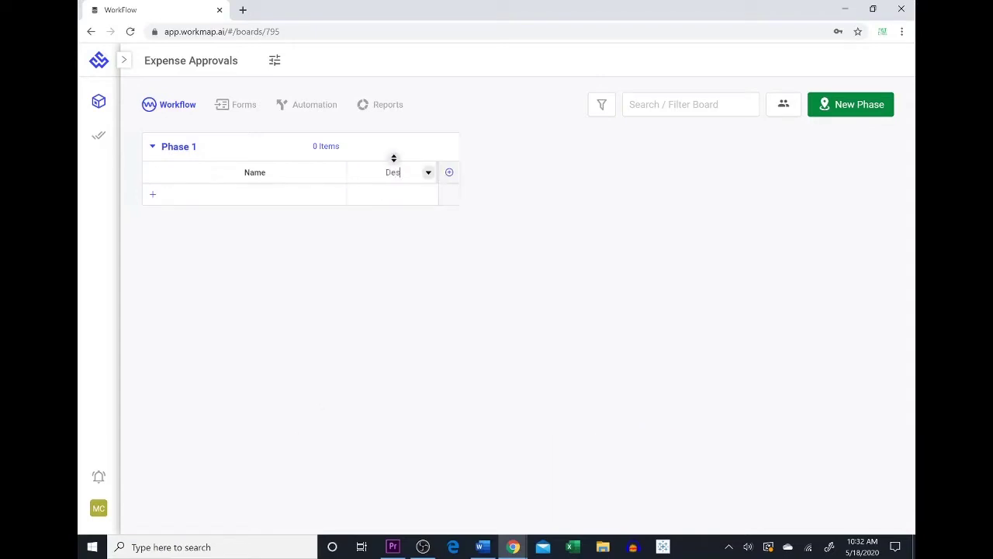
{"action": "type", "text": "ption"}
{"action": "left_click", "coordinate": [437, 212]}
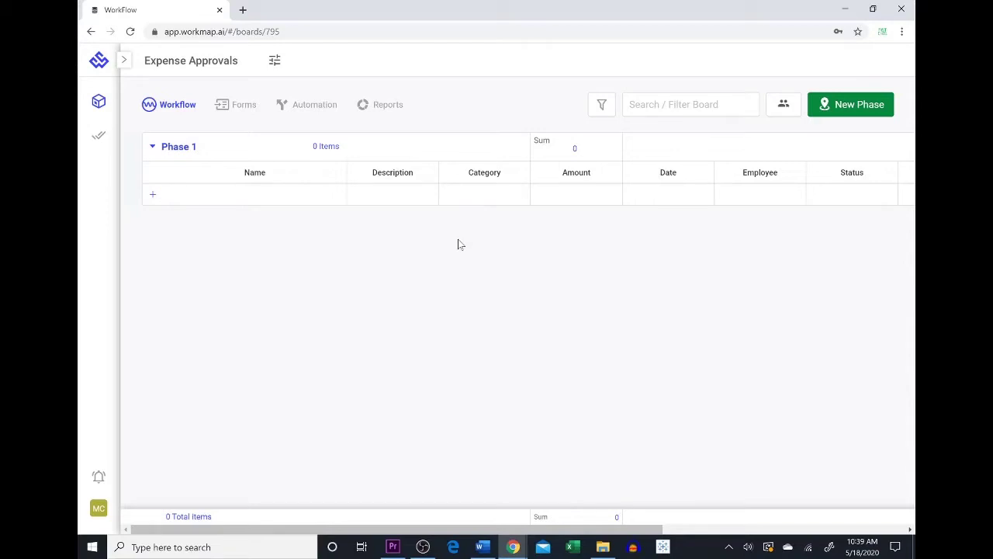
{"action": "left_click", "coordinate": [485, 203]}
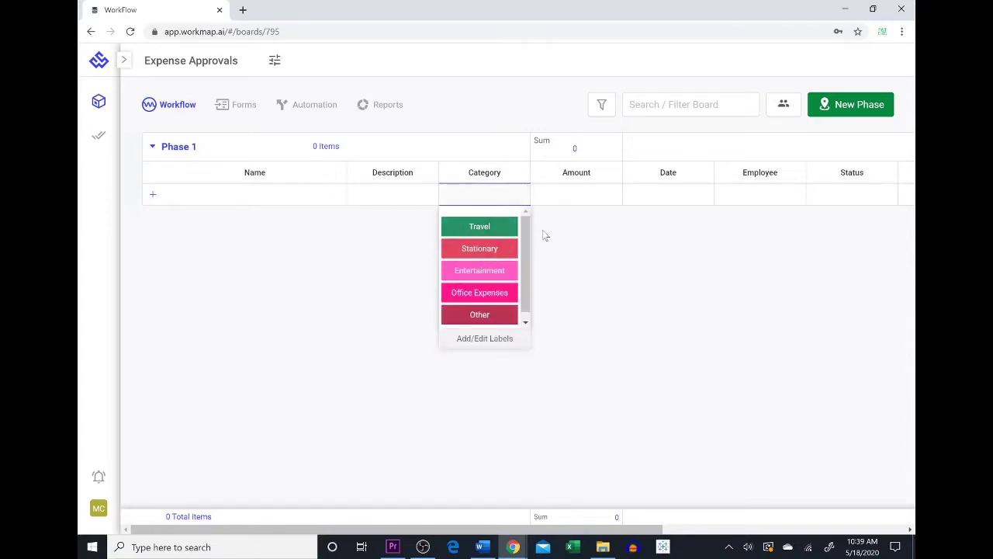
{"action": "left_click", "coordinate": [579, 243]}
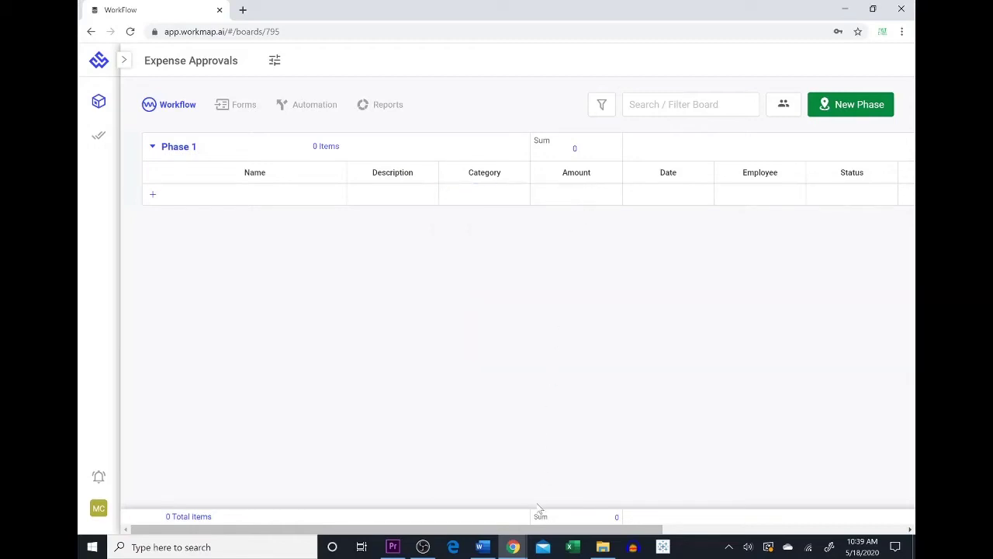
{"action": "left_click_drag", "start_coordinate": [534, 526], "coordinate": [725, 529]}
{"action": "left_click", "coordinate": [579, 195]}
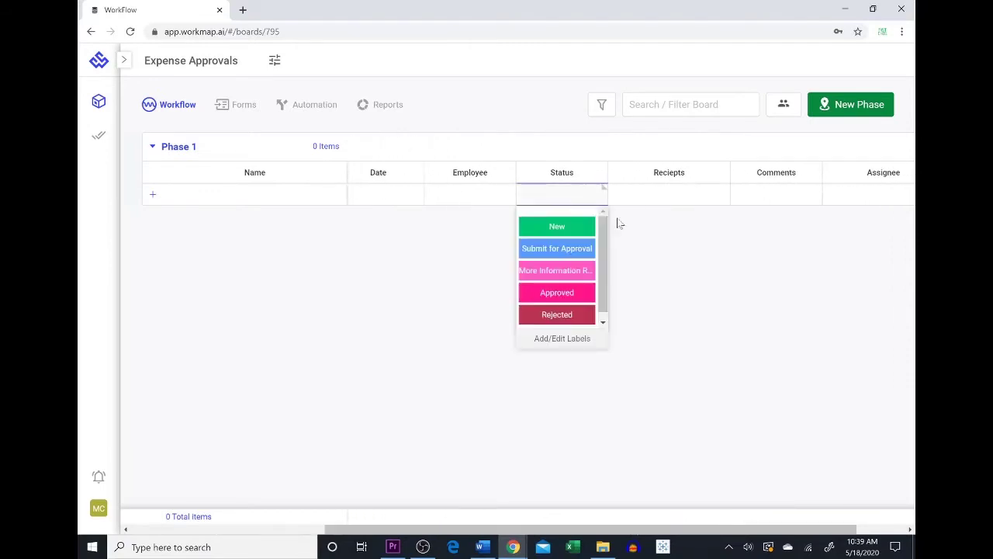
{"action": "left_click", "coordinate": [751, 308]}
{"action": "left_click", "coordinate": [688, 196]}
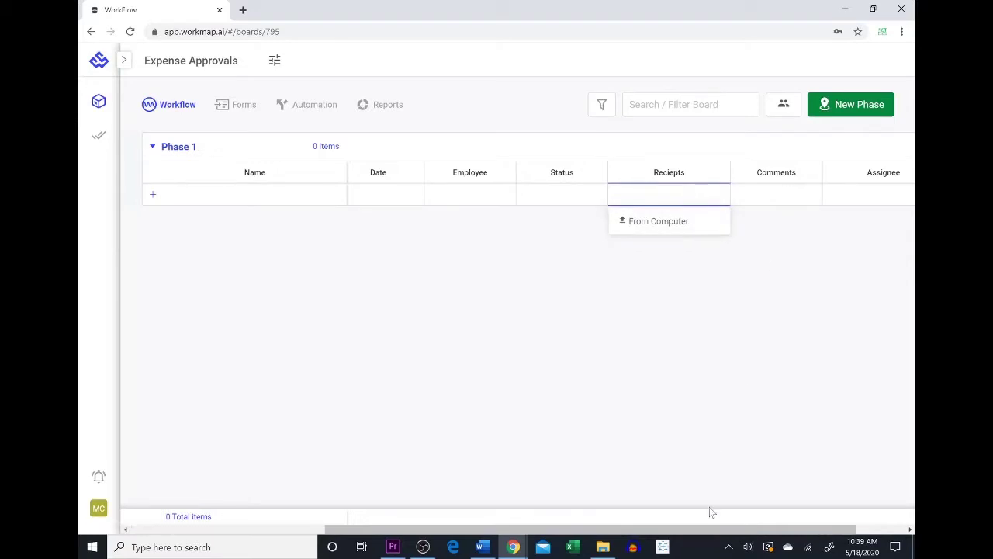
{"action": "left_click_drag", "start_coordinate": [715, 531], "coordinate": [761, 531]}
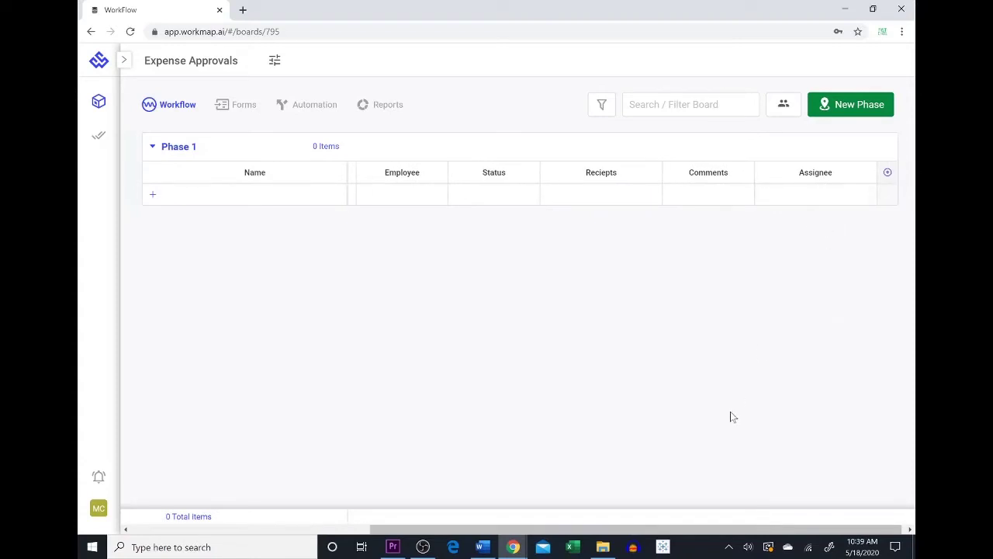
{"action": "left_click_drag", "start_coordinate": [692, 534], "coordinate": [412, 537]}
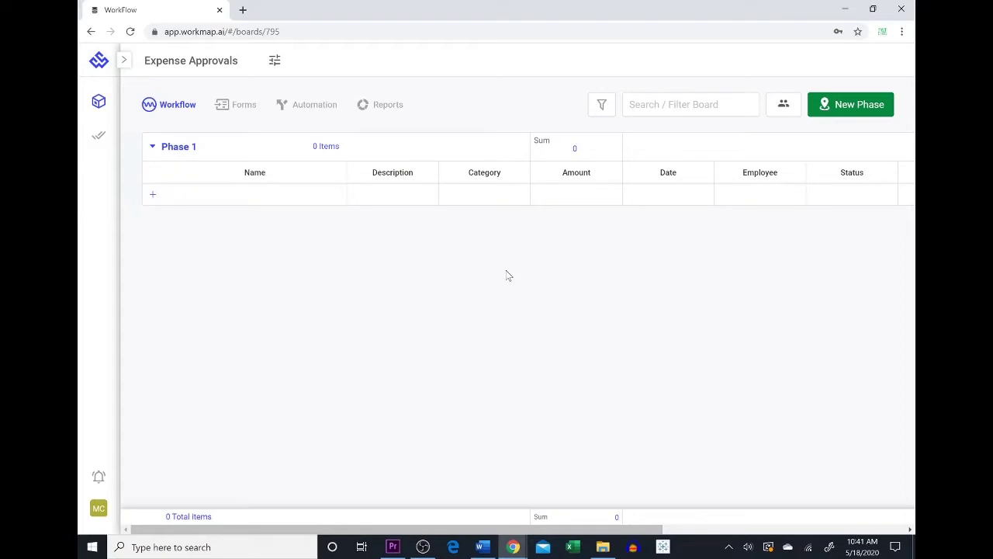
- Add a new phase and rename Phase 1 to 'My Expenses'
{"action": "left_click", "coordinate": [848, 106]}
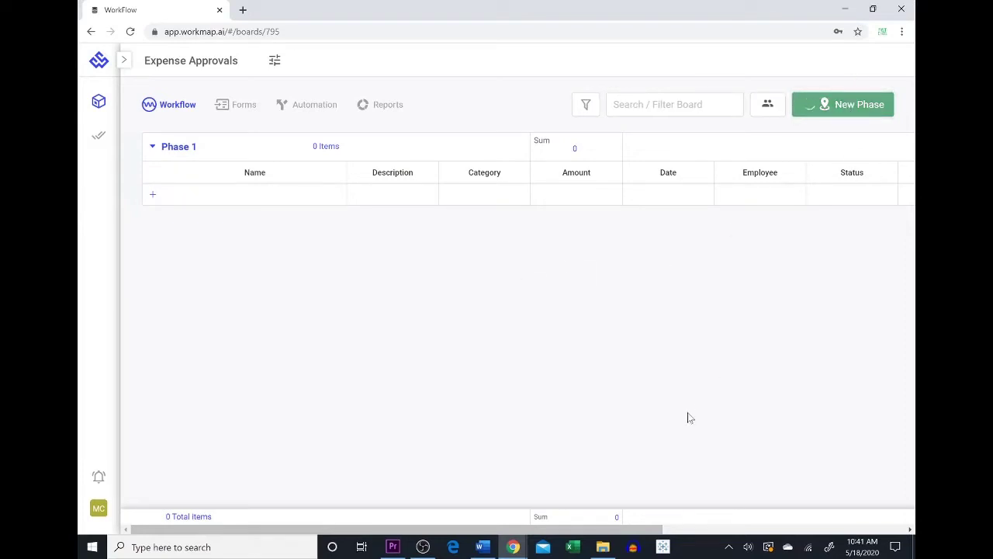
{"action": "left_click", "coordinate": [186, 146]}
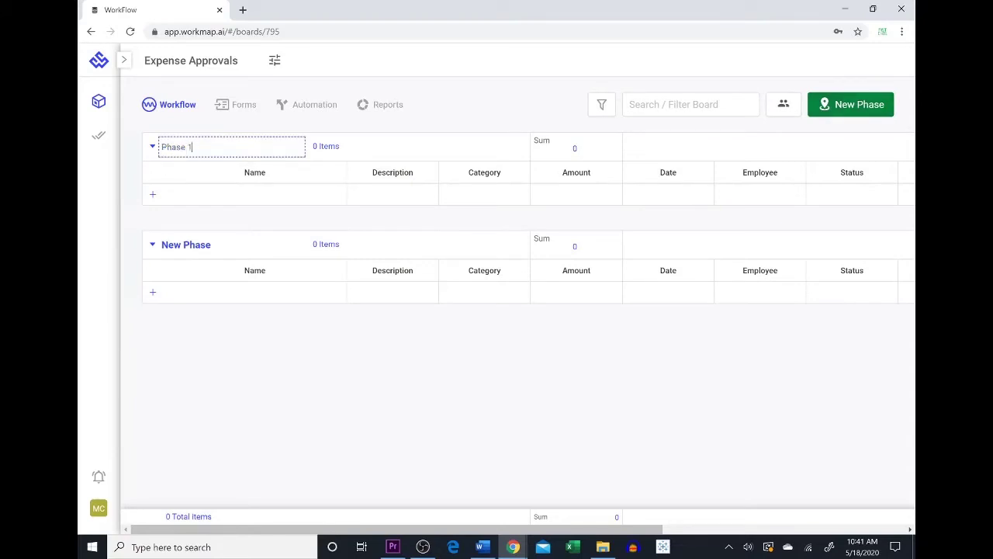
{"action": "key", "text": "BackSpace"}
{"action": "key", "text": "BackSpace"}
{"action": "key", "text": "BackSpace"}
{"action": "key", "text": "BackSpace"}
{"action": "key", "text": "BackSpace"}
{"action": "type", "text": "My"}
{"action": "key", "text": "Return"}
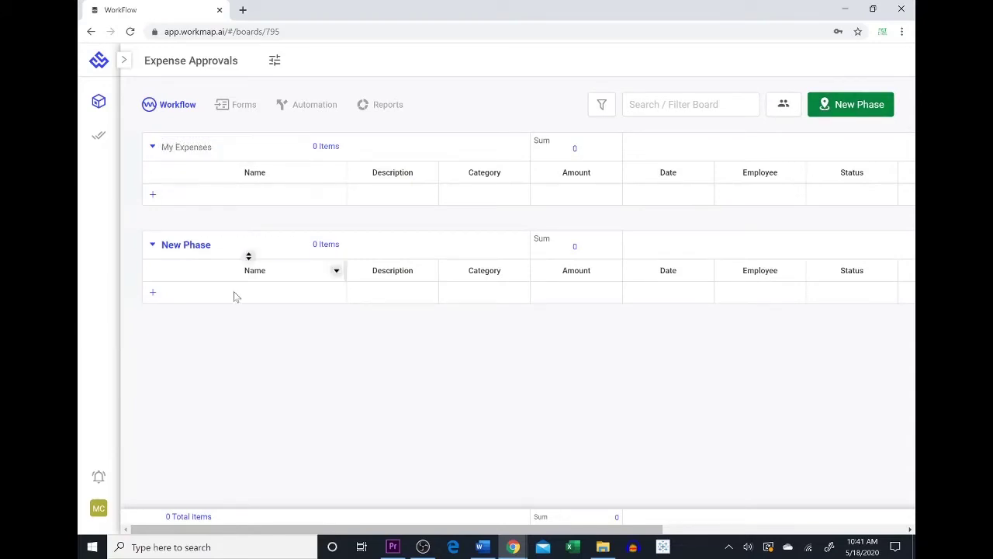
- Rename the new phase to 'Manager Approval'
{"action": "left_click", "coordinate": [224, 244]}
{"action": "key", "text": "BackSpace"}
{"action": "key", "text": "BackSpace"}
{"action": "key", "text": "BackSpace"}
{"action": "key", "text": "BackSpace"}
{"action": "key", "text": "BackSpace"}
{"action": "type", "text": "Manager Appro"}
{"action": "key", "text": "Return"}
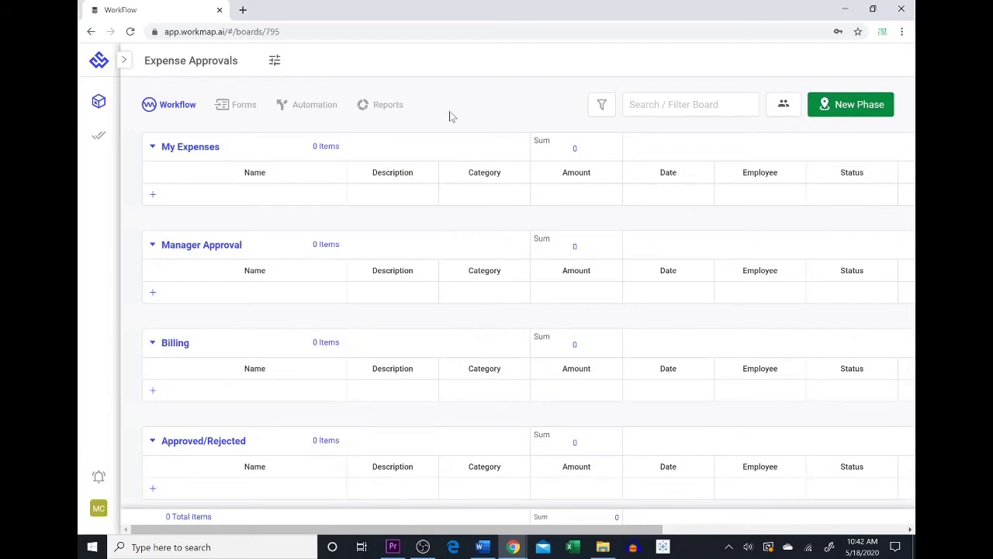
- Create the first automation rule from the board's Automation section
{"action": "left_click", "coordinate": [308, 109]}
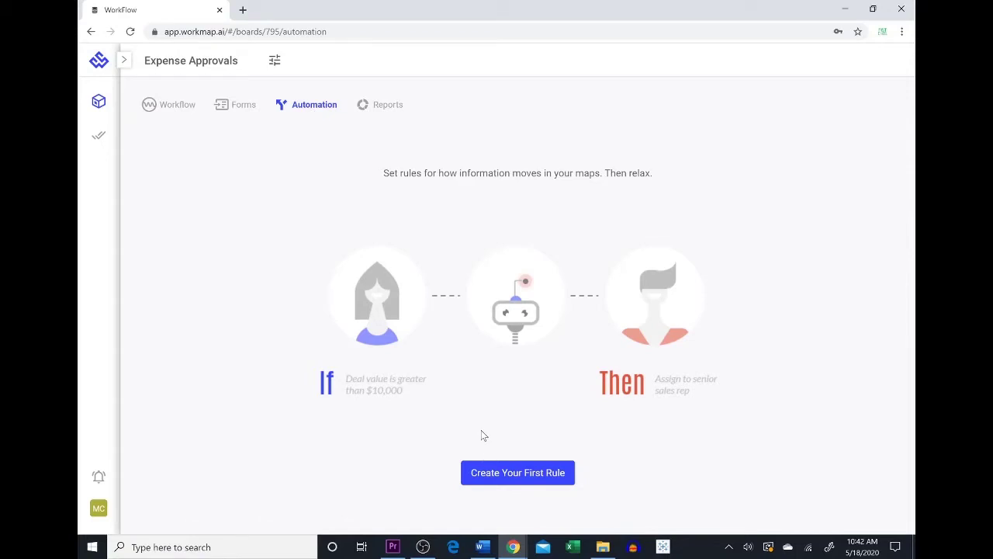
{"action": "left_click", "coordinate": [487, 475]}
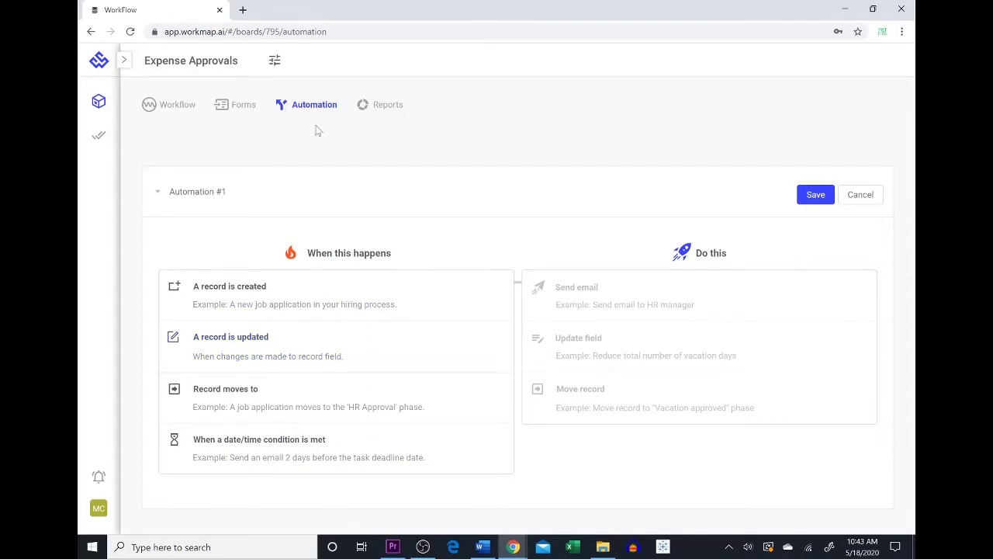
- Name the rule 'Approved' and trigger it when a record's Status is updated
{"action": "key", "text": "BackSpace"}
{"action": "key", "text": "BackSpace"}
{"action": "key", "text": "BackSpace"}
{"action": "key", "text": "BackSpace"}
{"action": "key", "text": "BackSpace"}
{"action": "key", "text": "BackSpace"}
{"action": "key", "text": "BackSpace"}
{"action": "key", "text": "BackSpace"}
{"action": "key", "text": "BackSpace"}
{"action": "key", "text": "BackSpace"}
{"action": "key", "text": "BackSpace"}
{"action": "key", "text": "BackSpace"}
{"action": "type", "text": "Approved"}
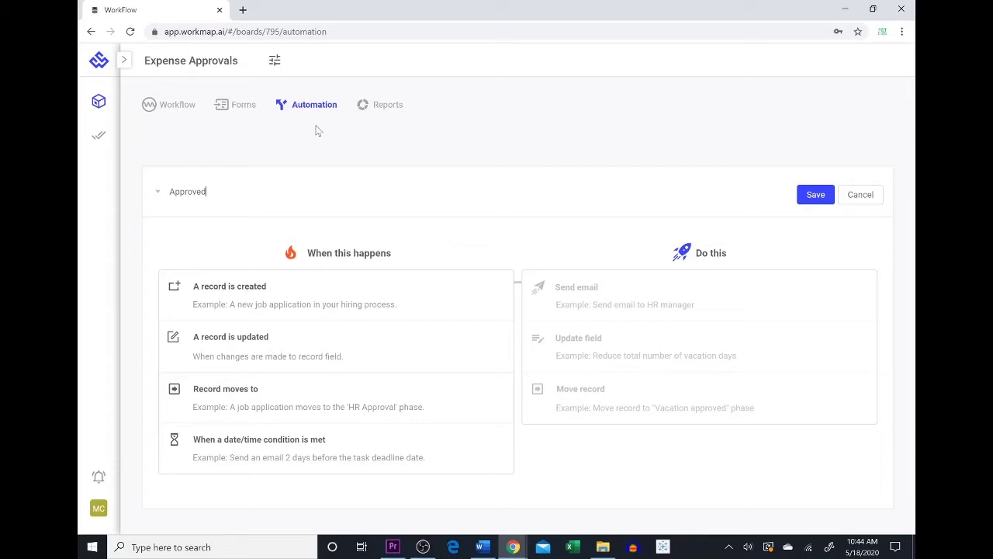
{"action": "left_click", "coordinate": [256, 349]}
{"action": "left_click", "coordinate": [281, 339]}
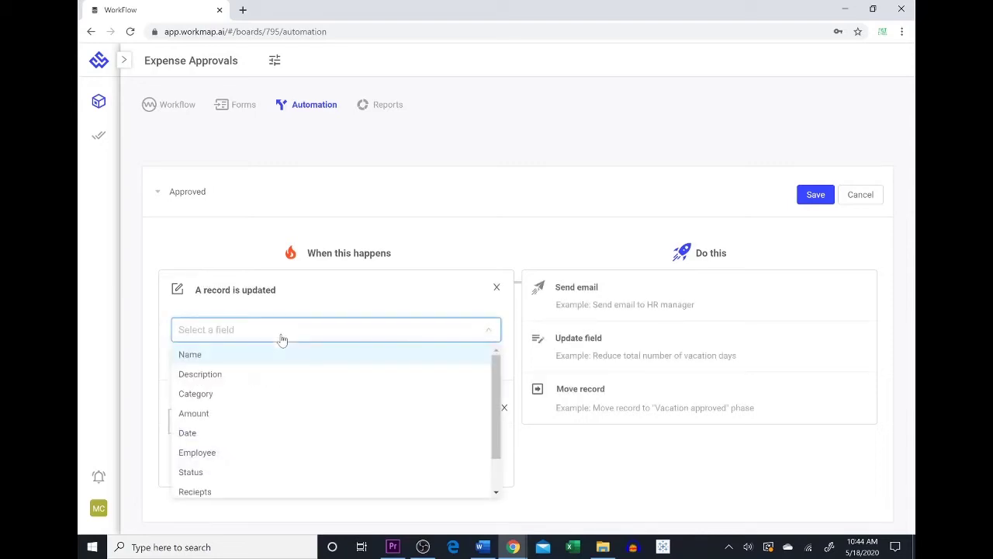
{"action": "left_click", "coordinate": [222, 471]}
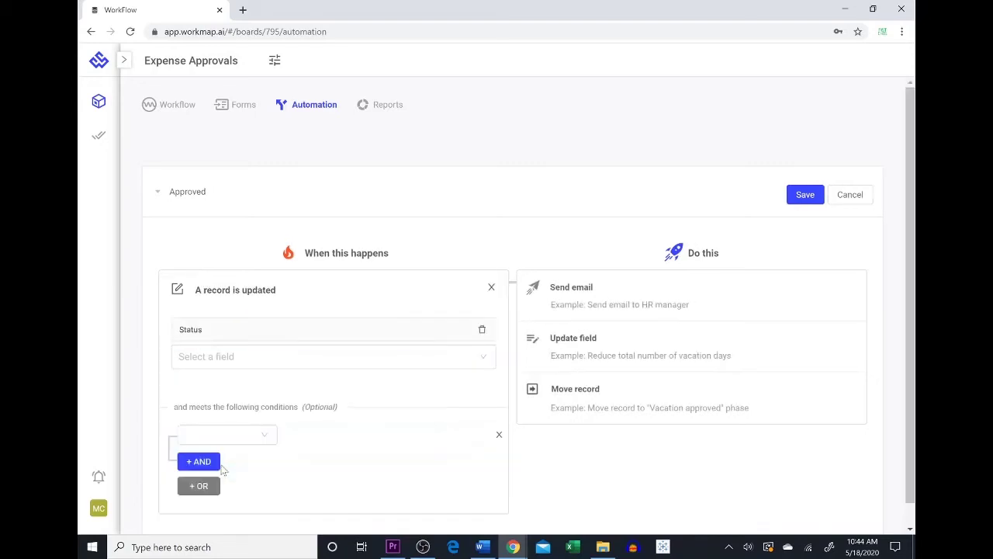
- Add the condition Status is Approved
{"action": "left_click", "coordinate": [262, 435]}
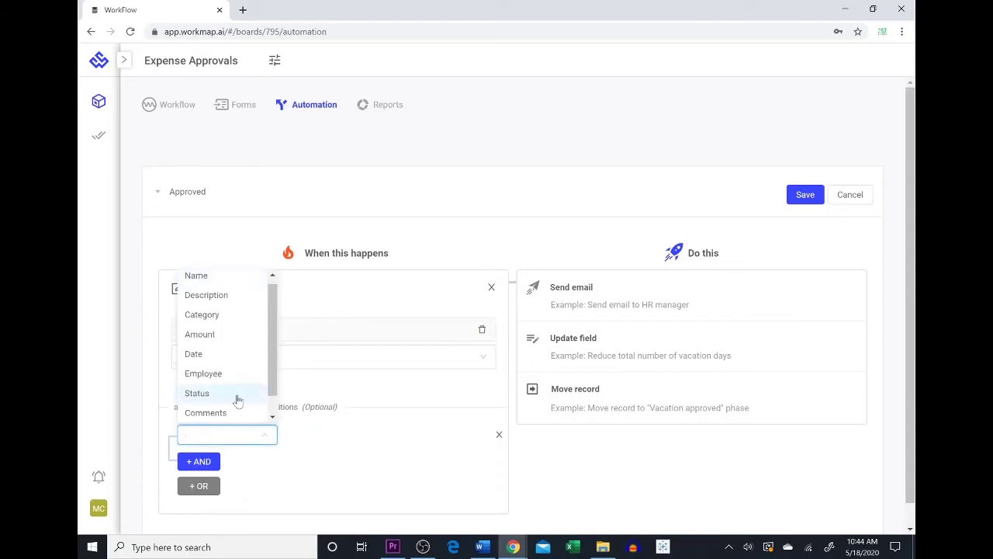
{"action": "left_click", "coordinate": [238, 400]}
{"action": "left_click", "coordinate": [403, 443]}
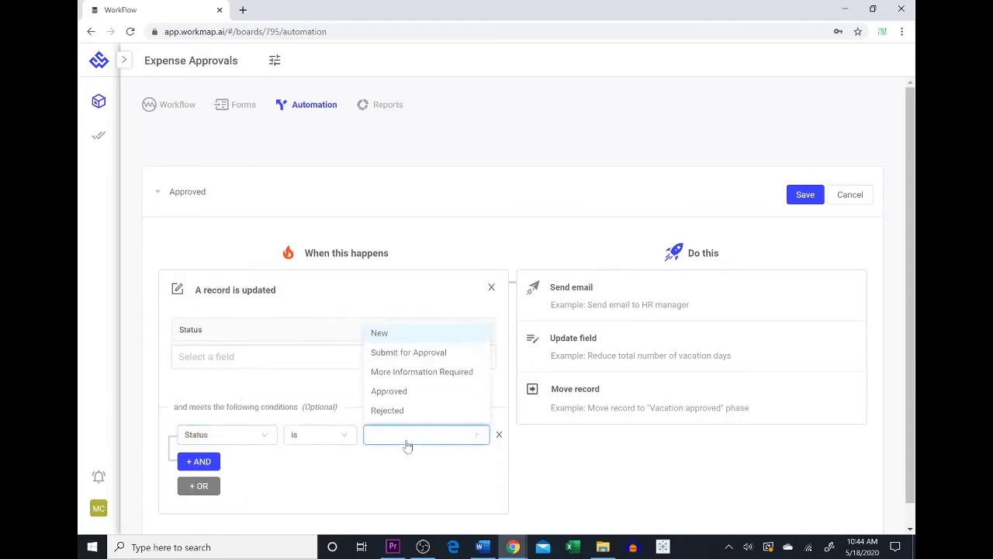
{"action": "left_click", "coordinate": [406, 397]}
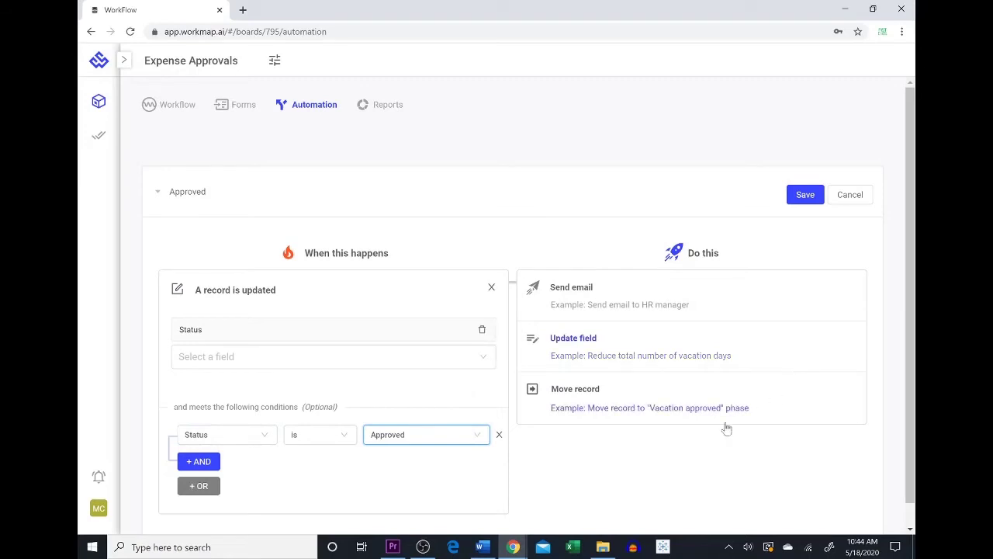
- Make the rule move the record to Approved/Rejected, and save it
{"action": "left_click", "coordinate": [610, 407]}
{"action": "left_click", "coordinate": [613, 356]}
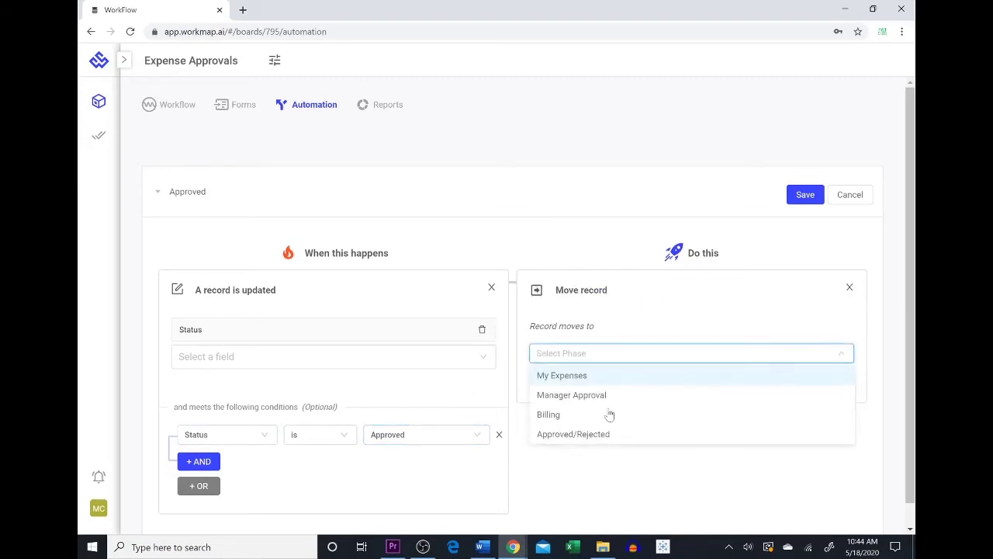
{"action": "left_click", "coordinate": [594, 435]}
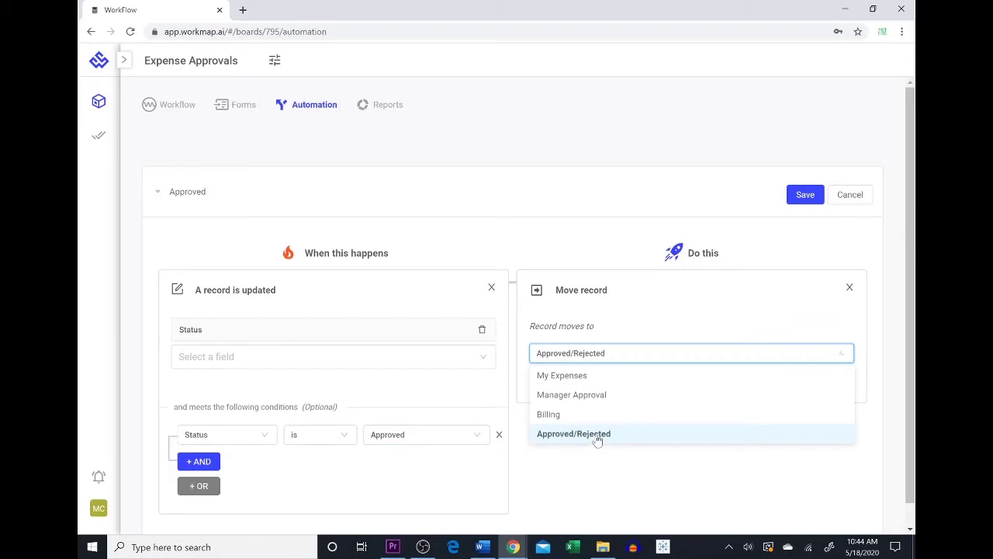
{"action": "left_click", "coordinate": [806, 195]}
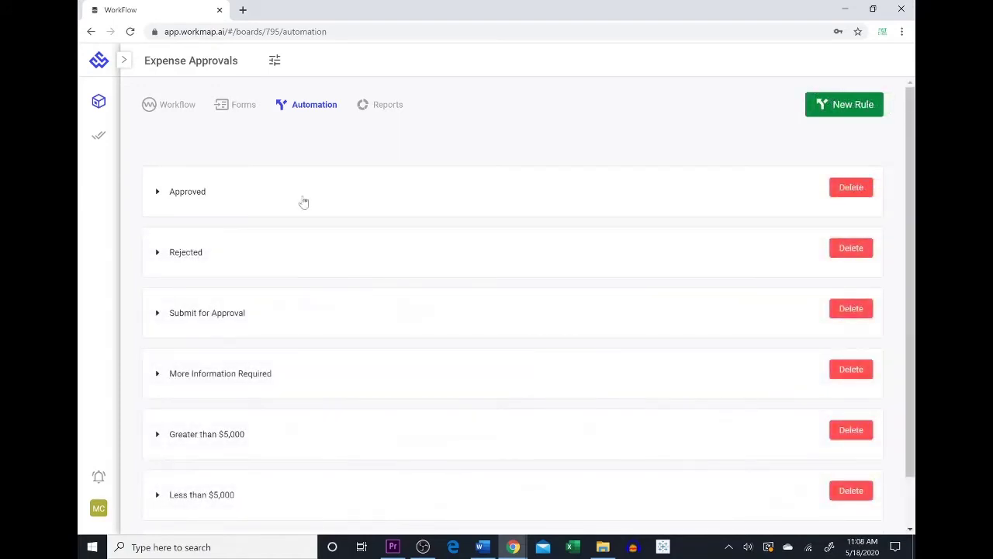
{"action": "left_click", "coordinate": [159, 254]}
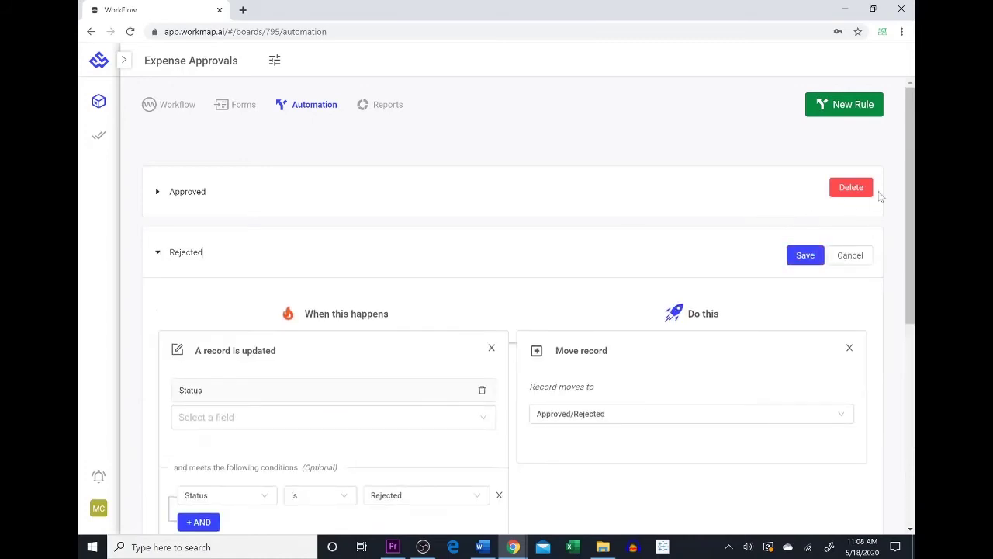
{"action": "left_click_drag", "start_coordinate": [908, 193], "coordinate": [913, 247]}
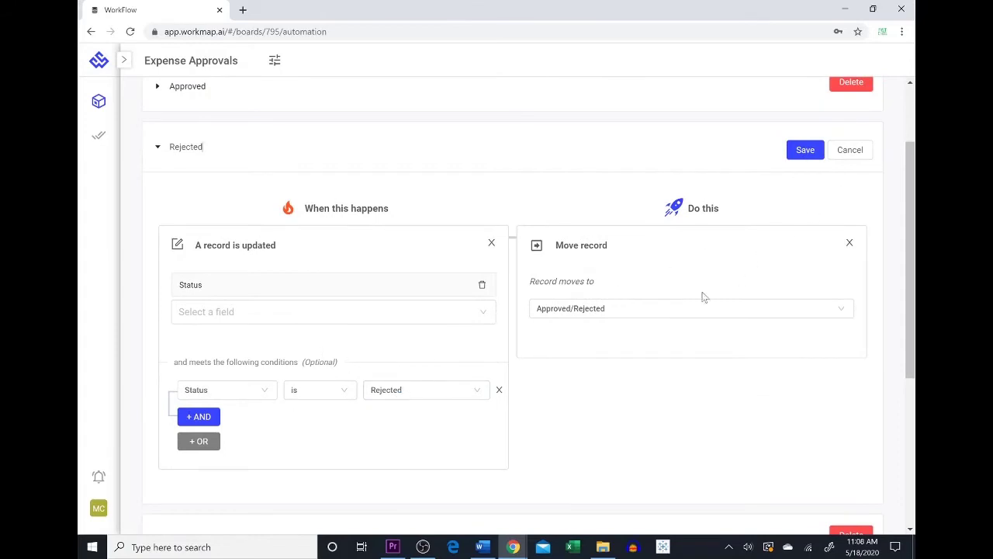
{"action": "left_click", "coordinate": [863, 155]}
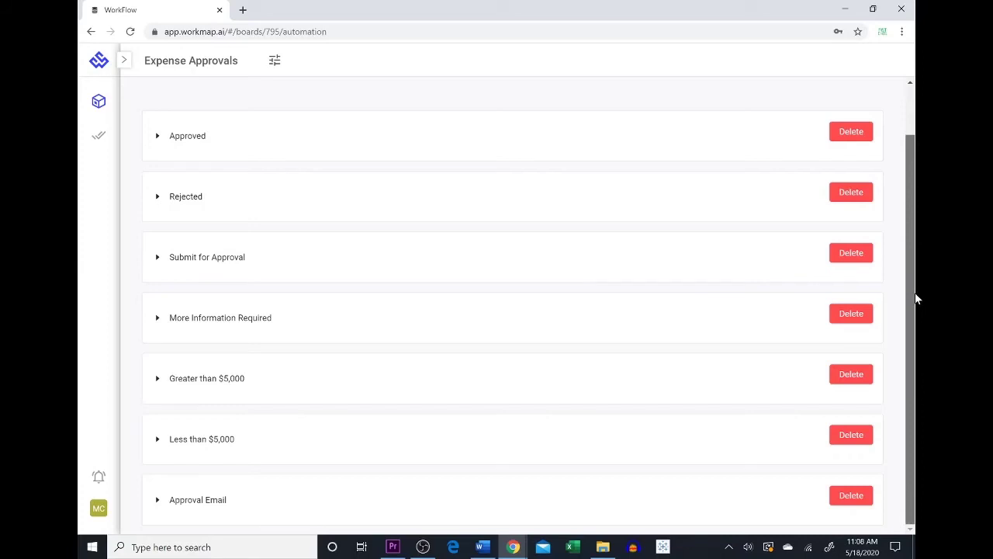
{"action": "left_click", "coordinate": [251, 320]}
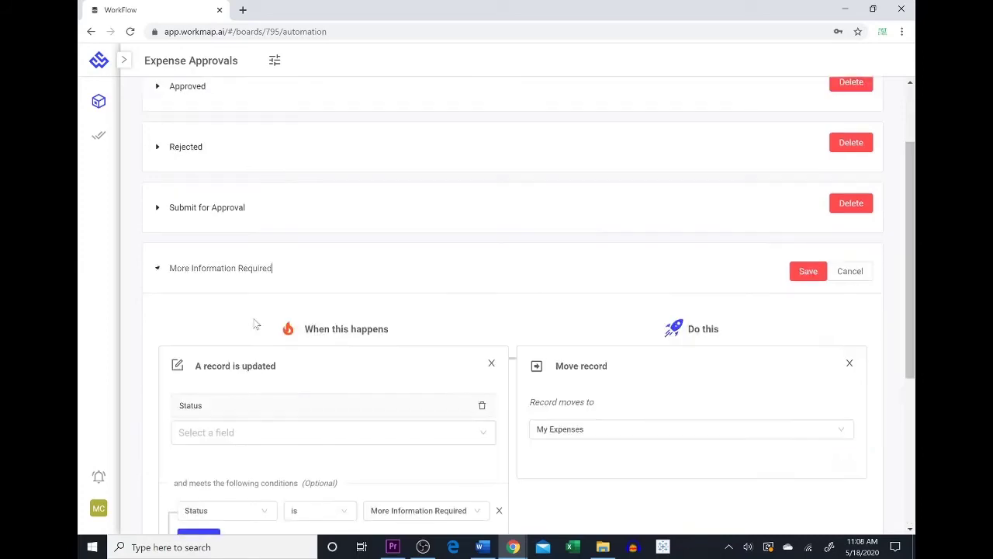
{"action": "left_click_drag", "start_coordinate": [911, 223], "coordinate": [912, 309]}
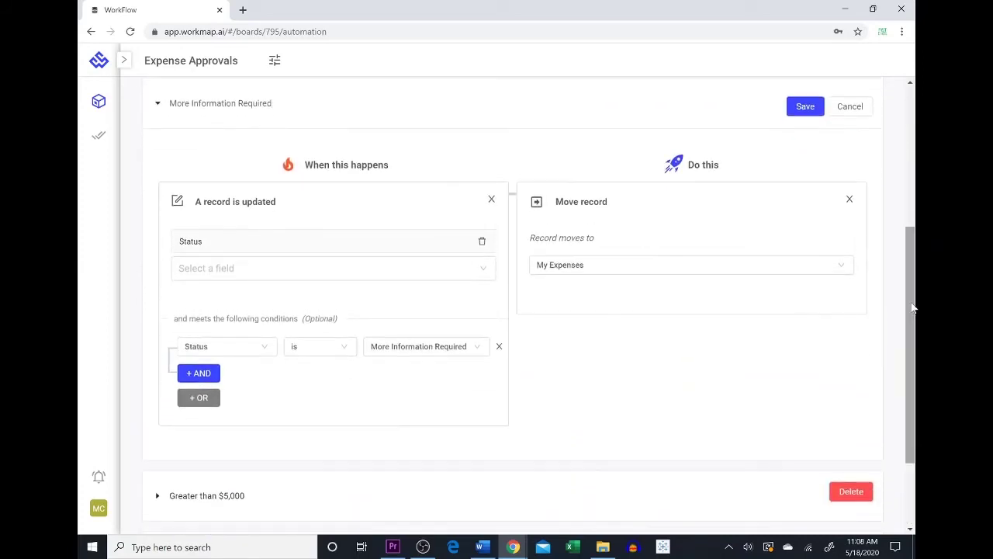
{"action": "left_click", "coordinate": [849, 108]}
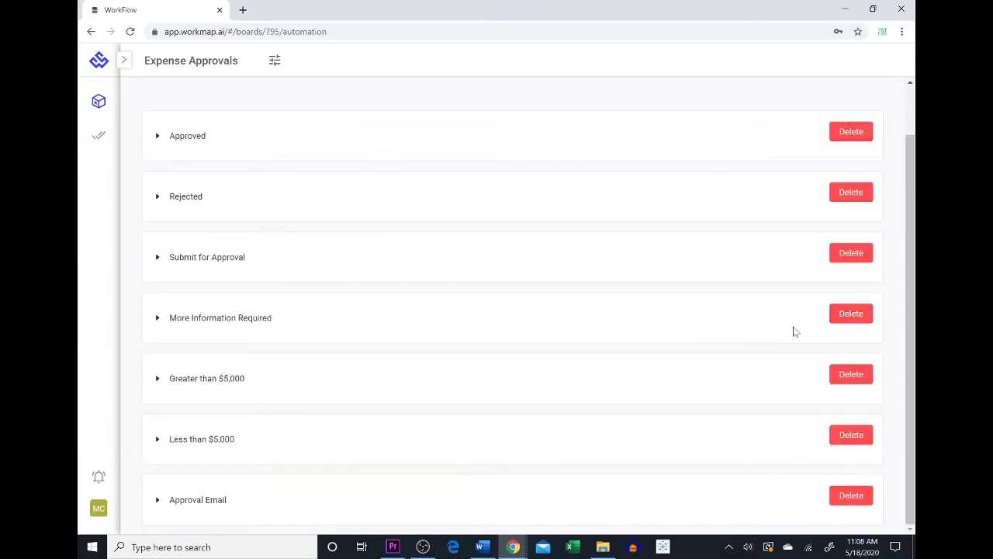
{"action": "left_click", "coordinate": [236, 386]}
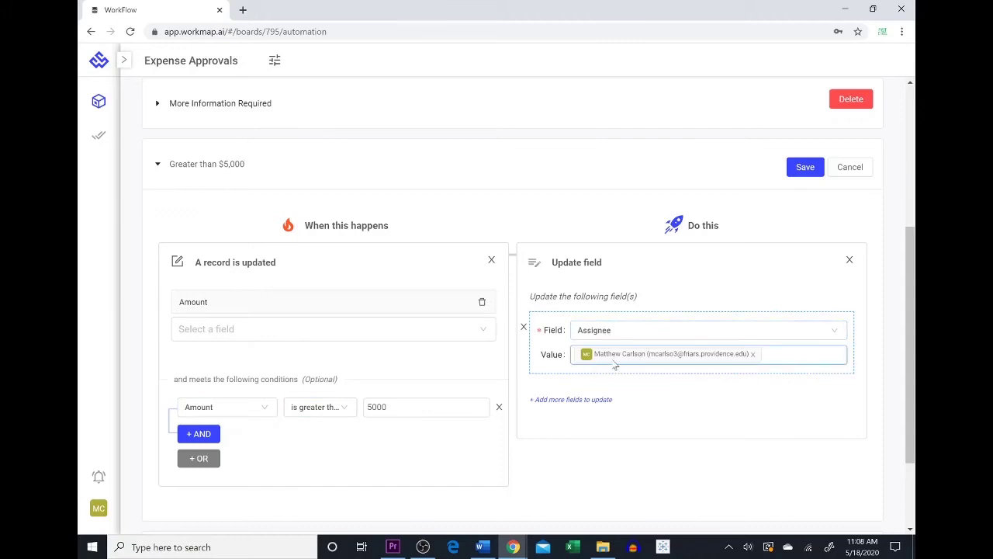
{"action": "left_click", "coordinate": [851, 170]}
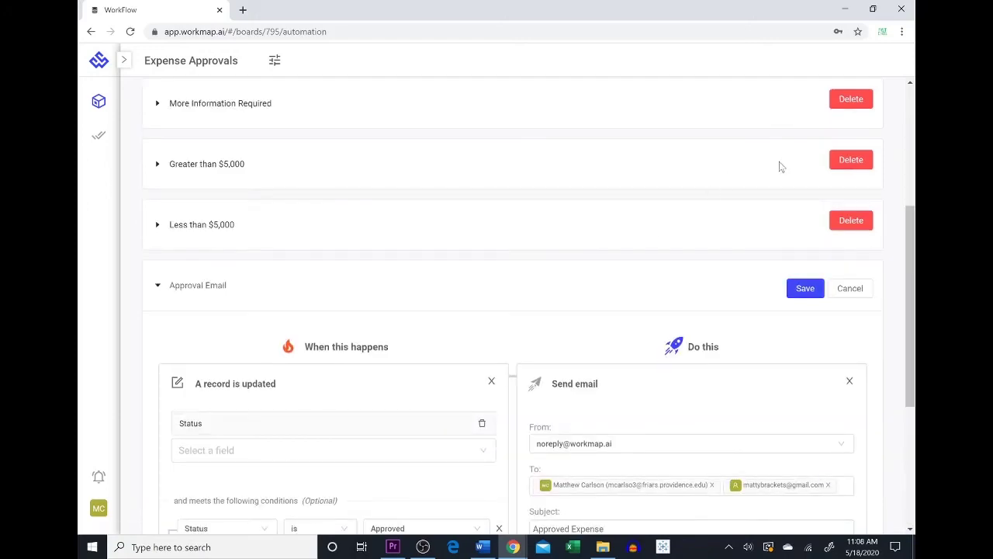
{"action": "scroll", "coordinate": [903, 310], "scroll_direction": "down", "scroll_amount": 1}
{"action": "scroll", "coordinate": [903, 310], "scroll_direction": "down", "scroll_amount": 2}
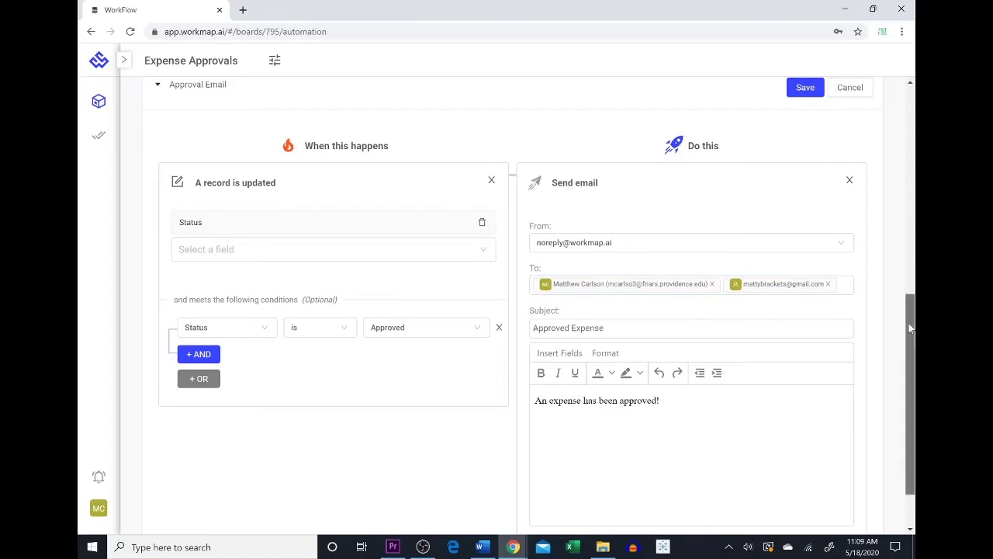
{"action": "scroll", "coordinate": [907, 321], "scroll_direction": "down", "scroll_amount": 1}
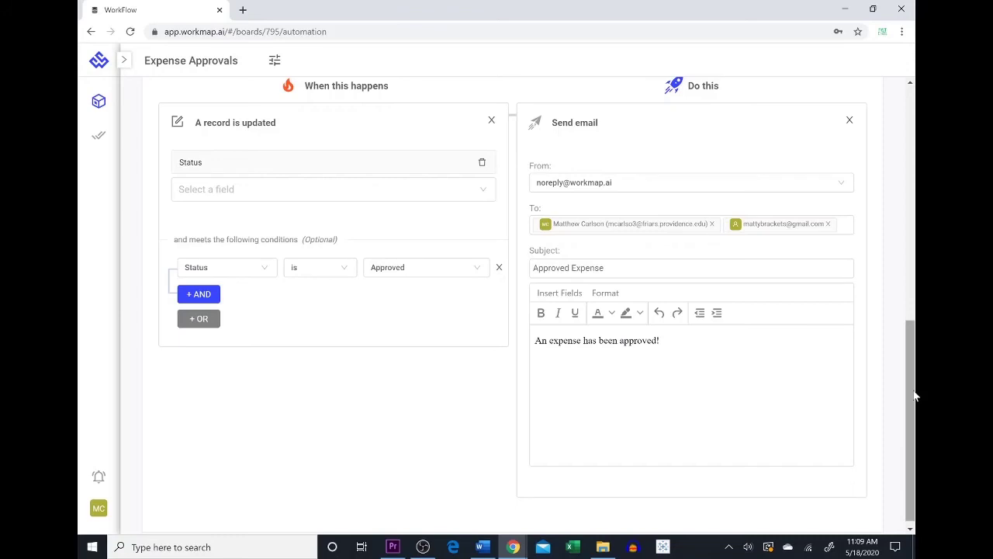
{"action": "left_click_drag", "start_coordinate": [913, 403], "coordinate": [913, 325]}
{"action": "left_click", "coordinate": [849, 195]}
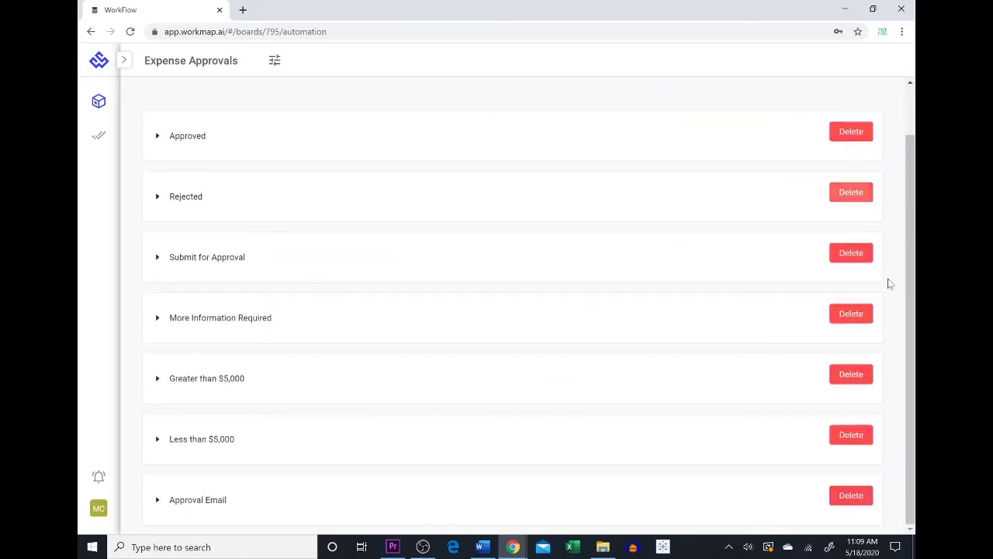
{"action": "left_click_drag", "start_coordinate": [914, 220], "coordinate": [916, 169]}
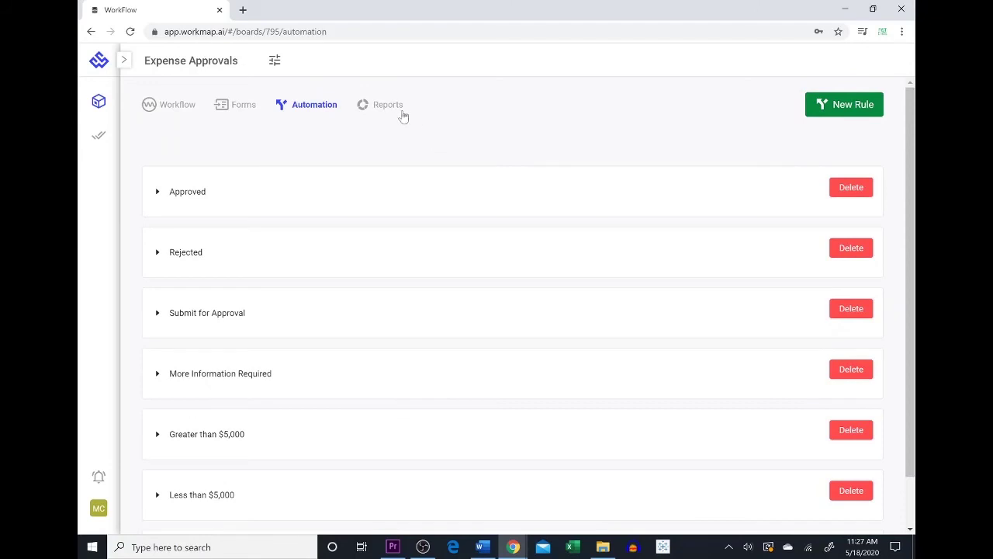
- View the Reports page, then return to the empty four-phase board's search box
{"action": "left_click", "coordinate": [401, 113]}
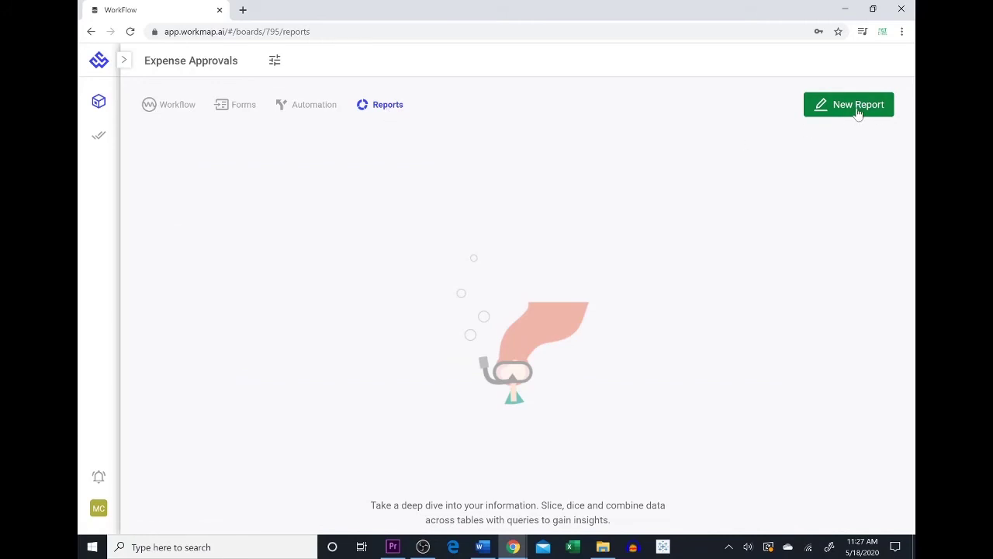
{"action": "left_click", "coordinate": [151, 111]}
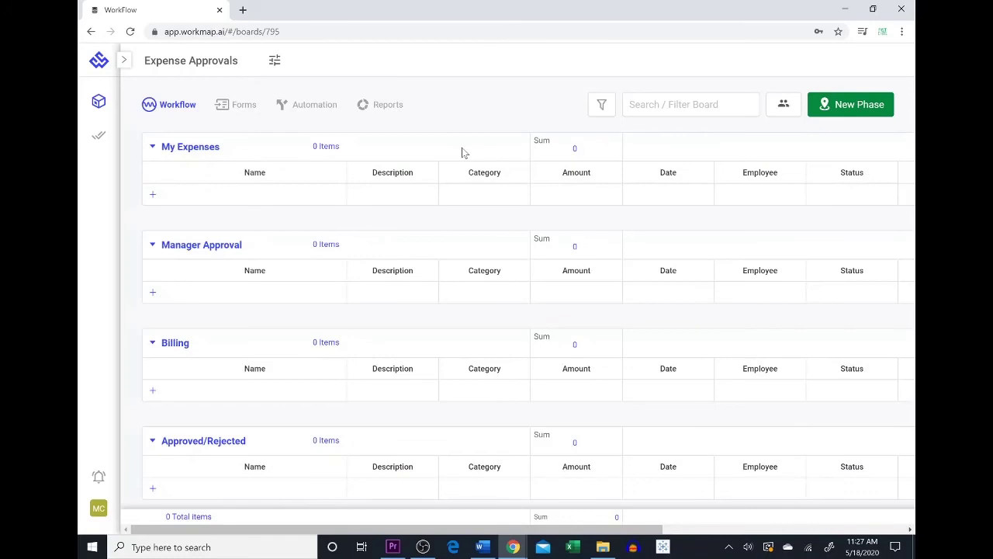
{"action": "left_click", "coordinate": [737, 104]}
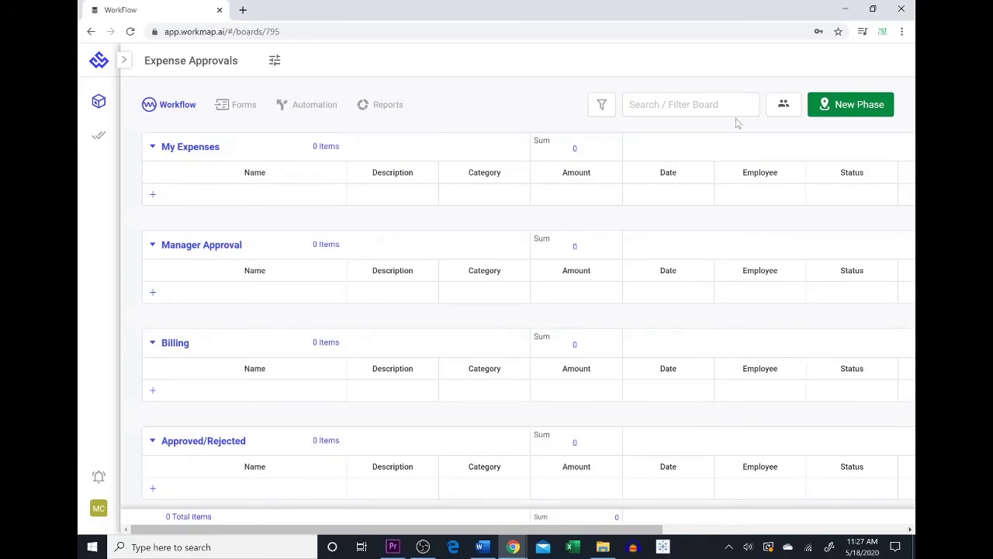